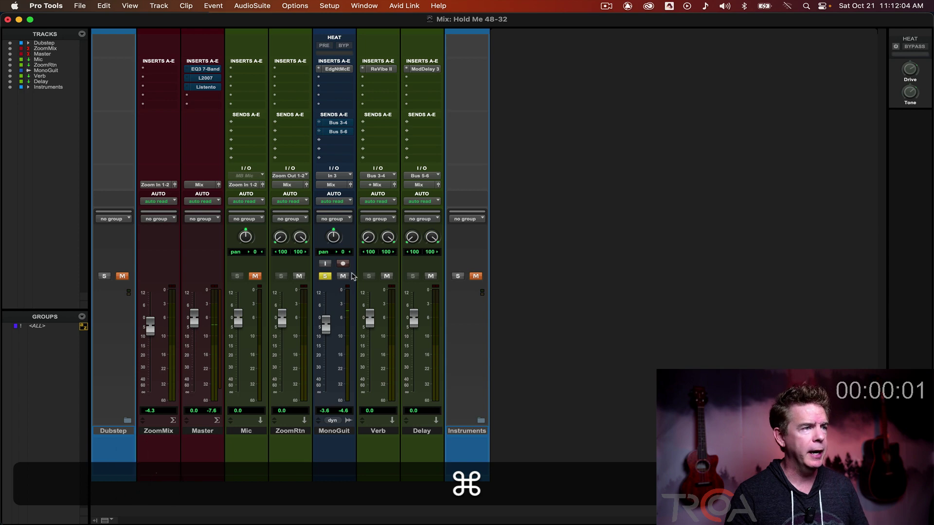
# - Select the MonoGuit track and audition its highlighted clip in the Edit window and in the Mix window
pyautogui.click(330, 431)
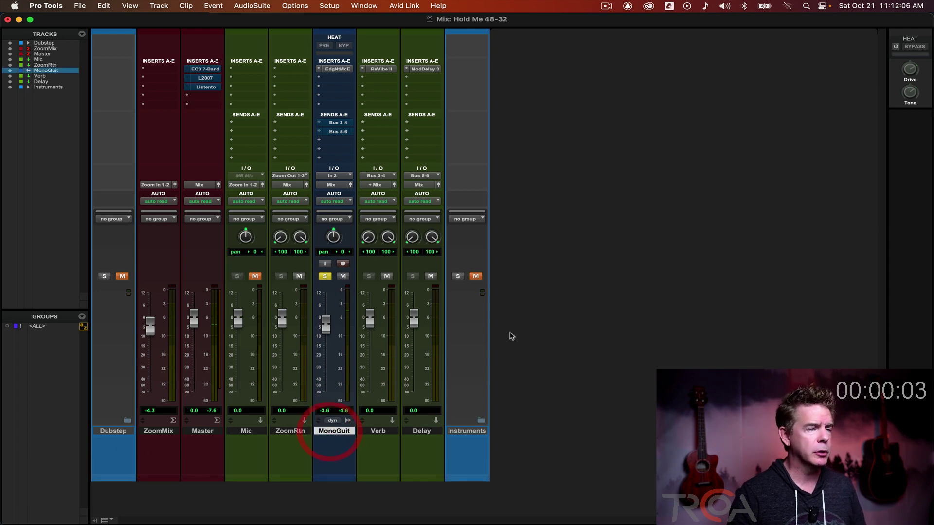
pyautogui.press('super+equal')
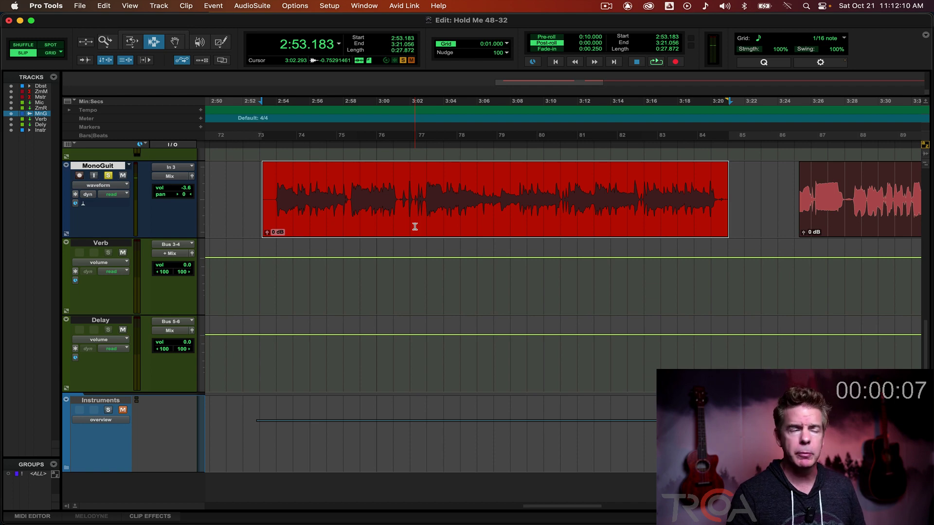
pyautogui.press('space')
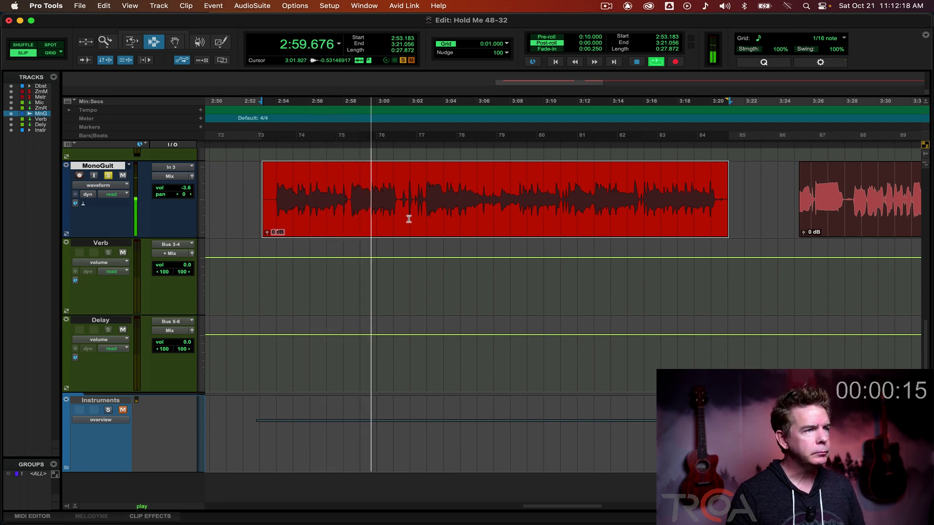
pyautogui.press('space')
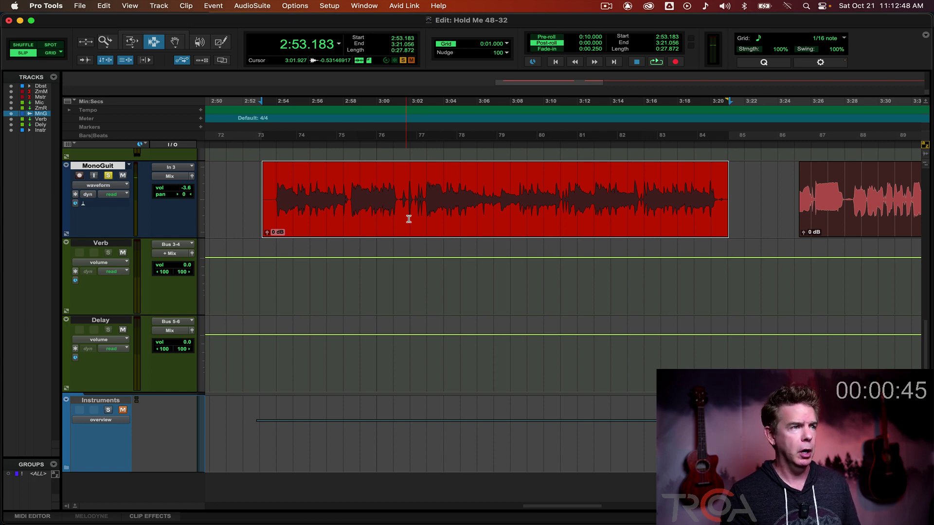
pyautogui.press('super+equal')
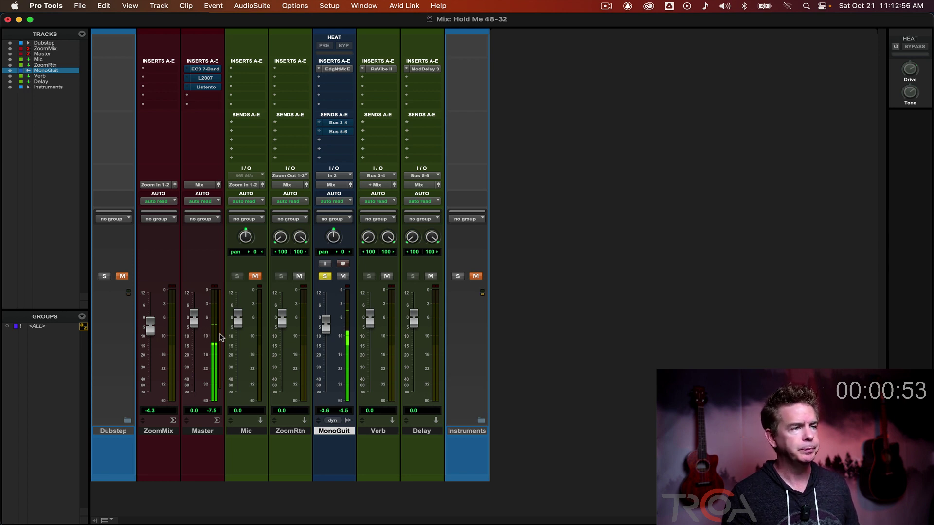
pyautogui.press('space')
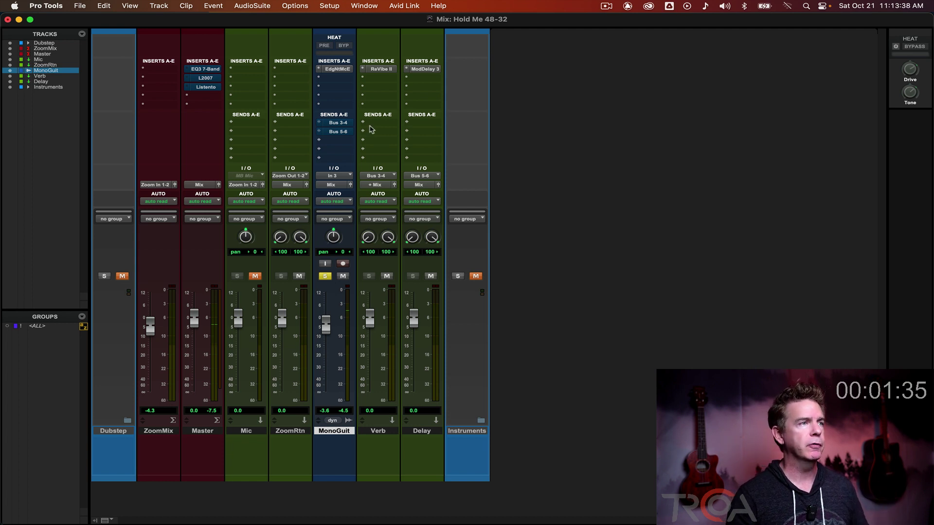
# - Insert the AutoPan (mono/stereo) plug-in in the second insert slot of the MonoGuit track
pyautogui.click(319, 77)
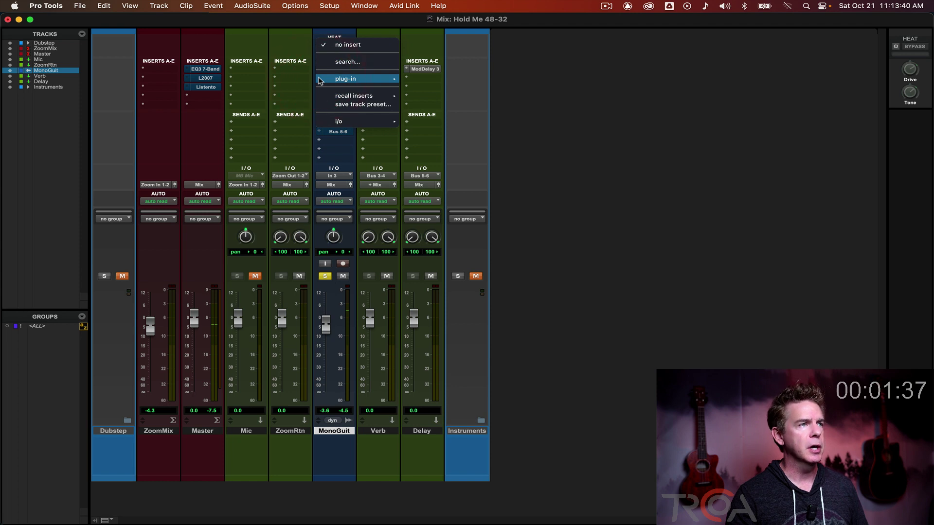
pyautogui.moveTo(348, 81)
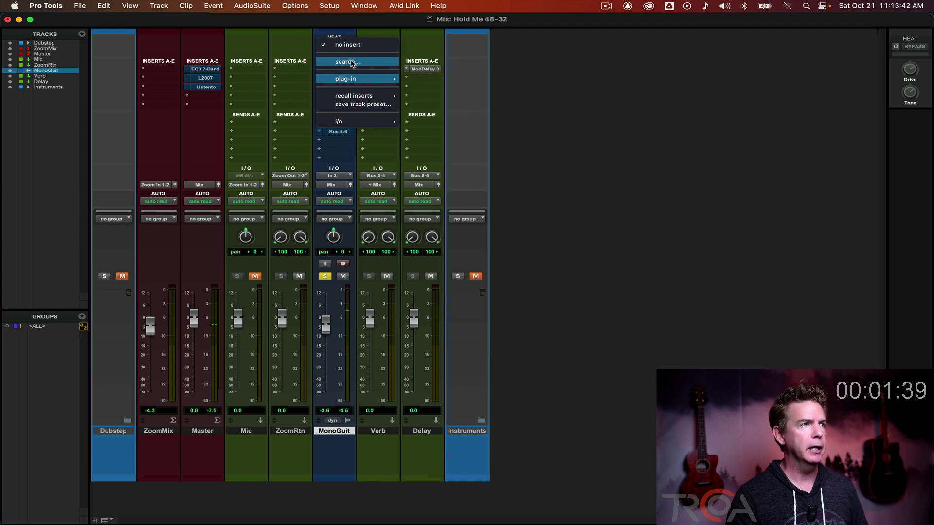
pyautogui.click(352, 62)
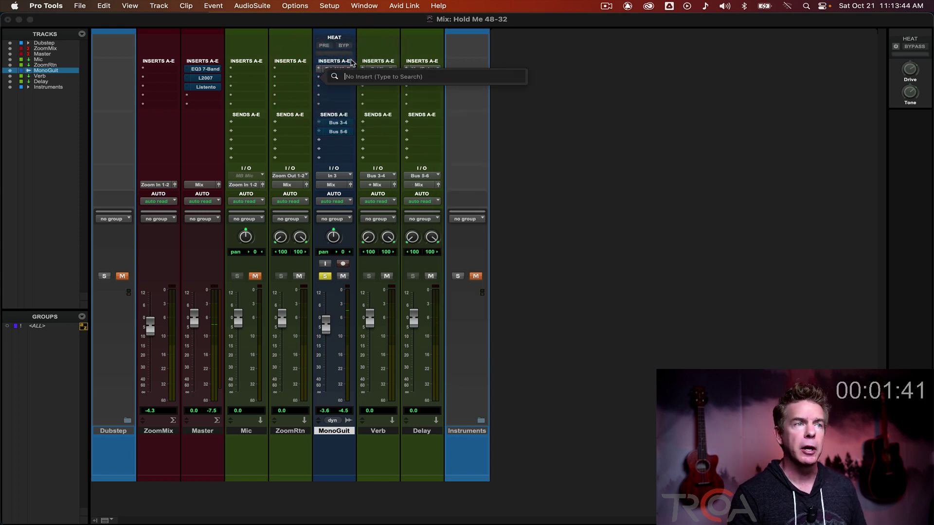
pyautogui.write('Au')
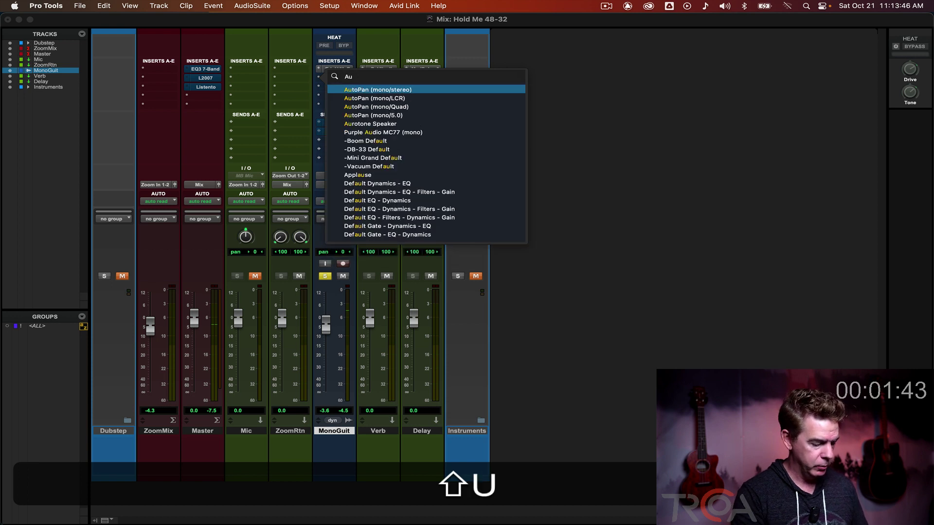
pyautogui.write('t')
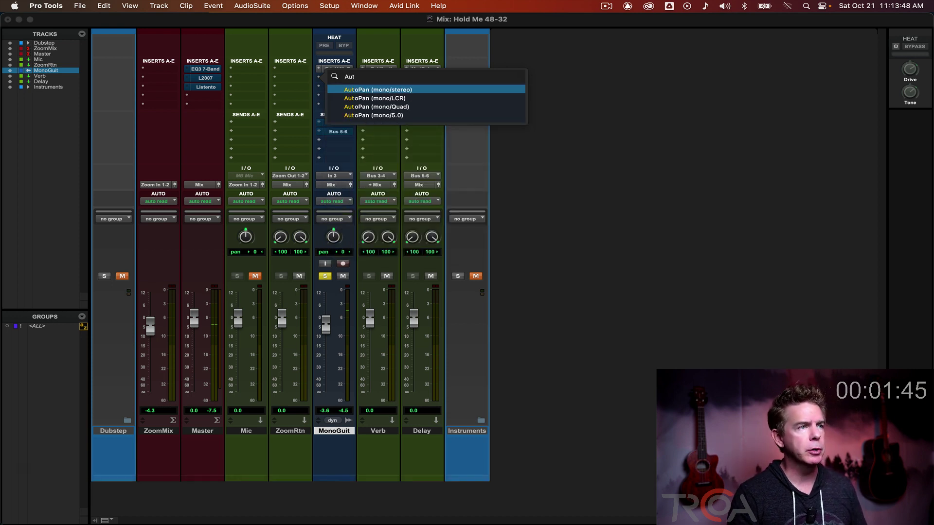
pyautogui.click(384, 90)
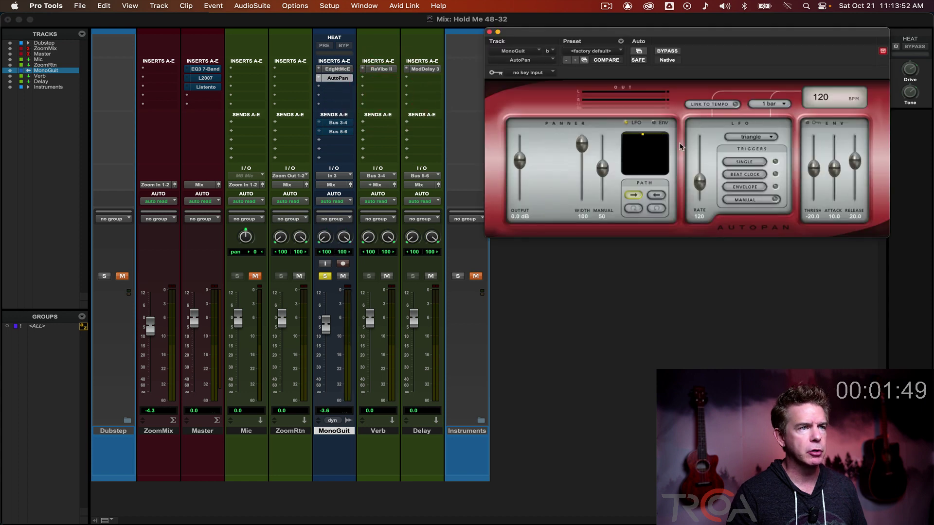
pyautogui.moveTo(732, 35)
pyautogui.mouseDown()
pyautogui.moveTo(695, 78)
pyautogui.moveTo(735, 34)
pyautogui.mouseUp()
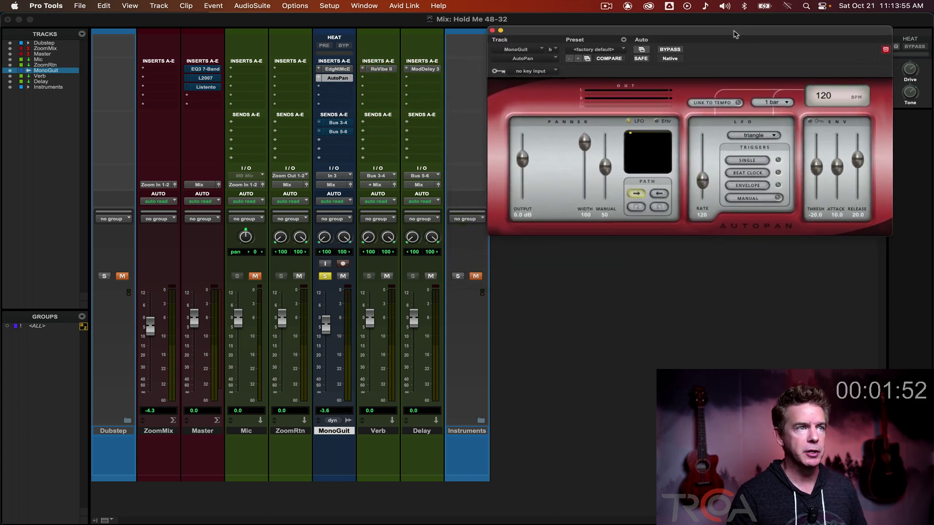
# - Load the Mono to Stereo preset in AutoPan and audition the guitar with it
pyautogui.click(625, 50)
pyautogui.click(605, 30)
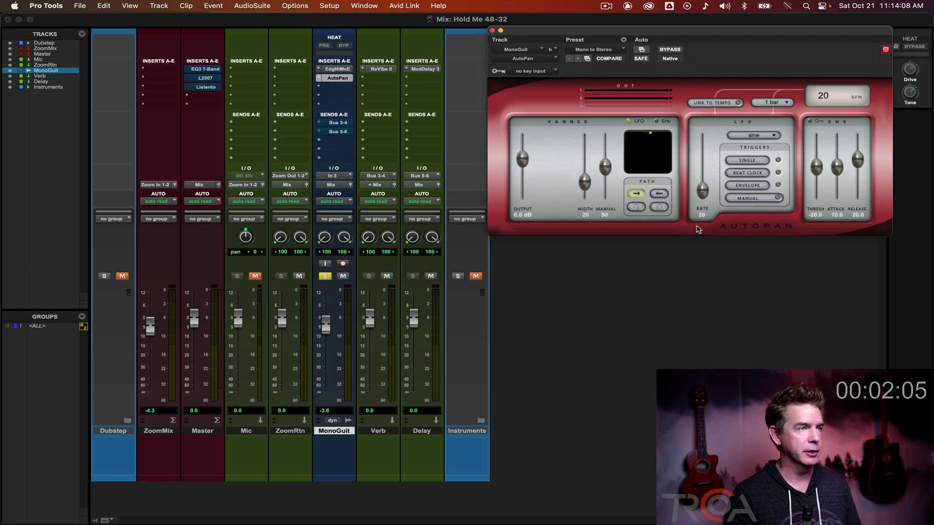
pyautogui.press('space')
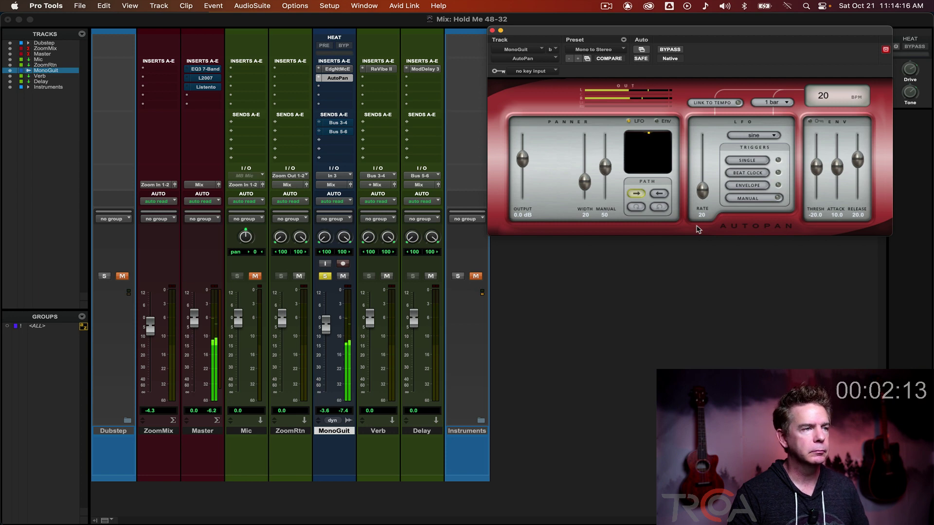
pyautogui.press('space')
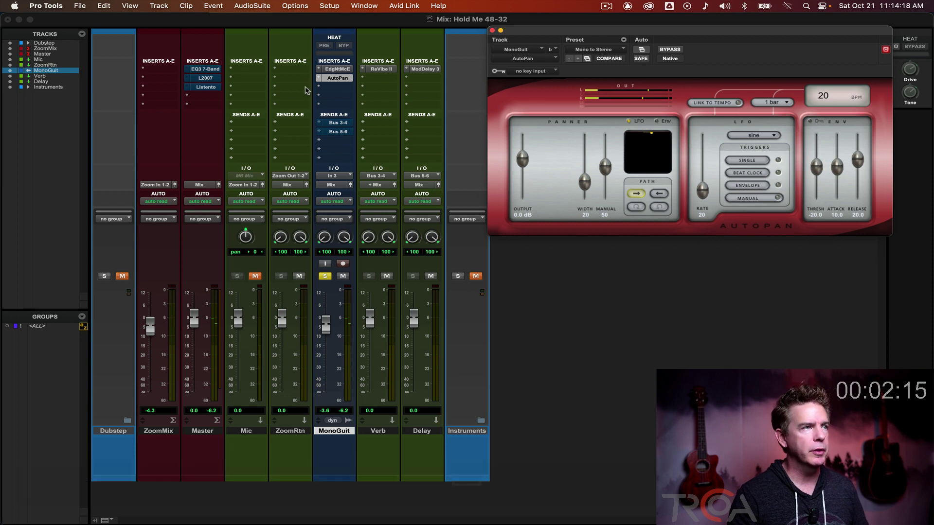
# - Insert the multi-mono Impact (mono) dynamics plug-in in the third insert slot of the MonoGuit track
pyautogui.click(319, 89)
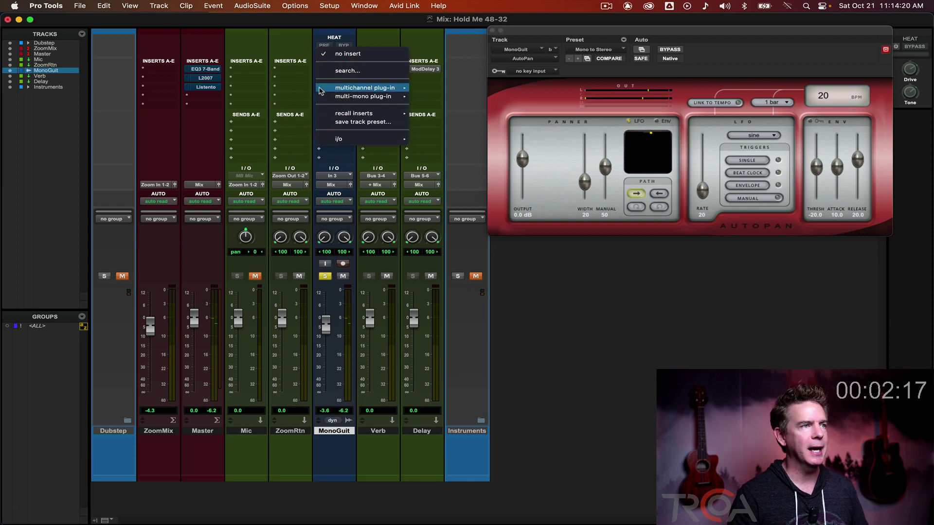
pyautogui.moveTo(334, 88)
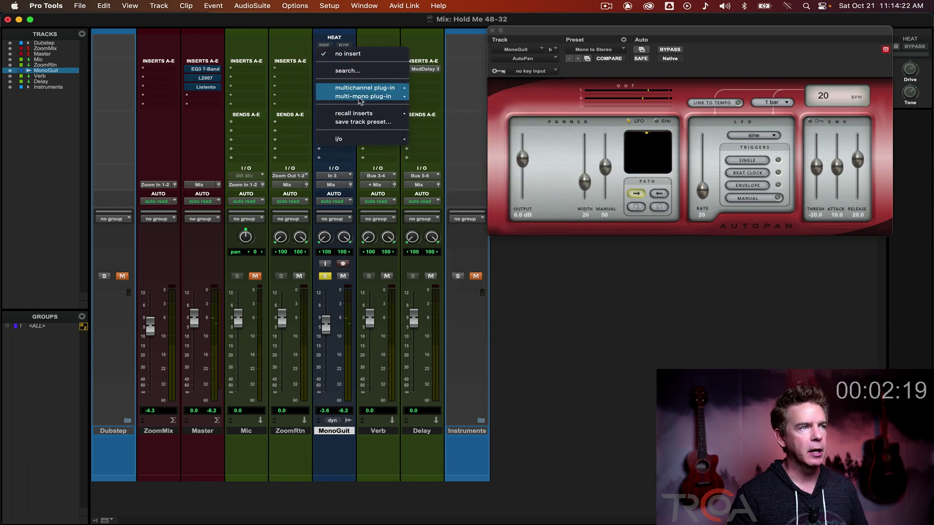
pyautogui.moveTo(370, 96)
pyautogui.moveTo(443, 108)
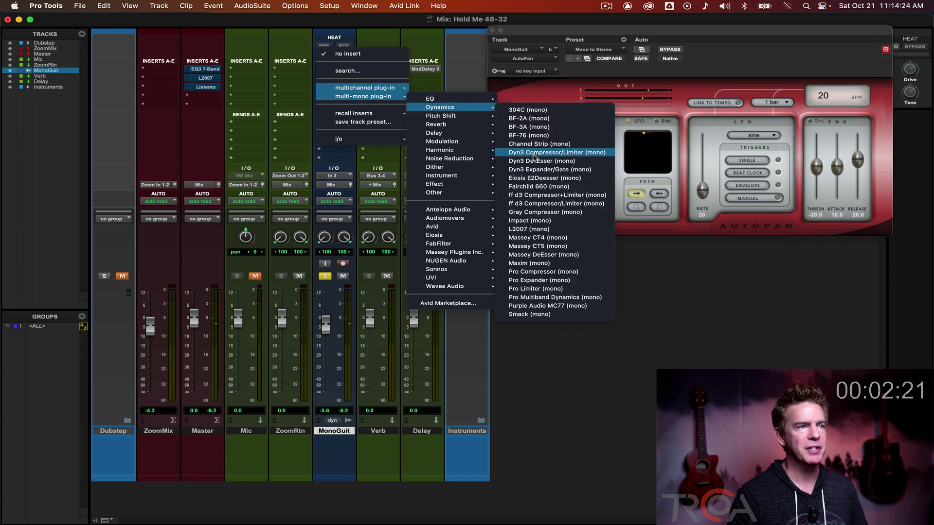
pyautogui.click(529, 221)
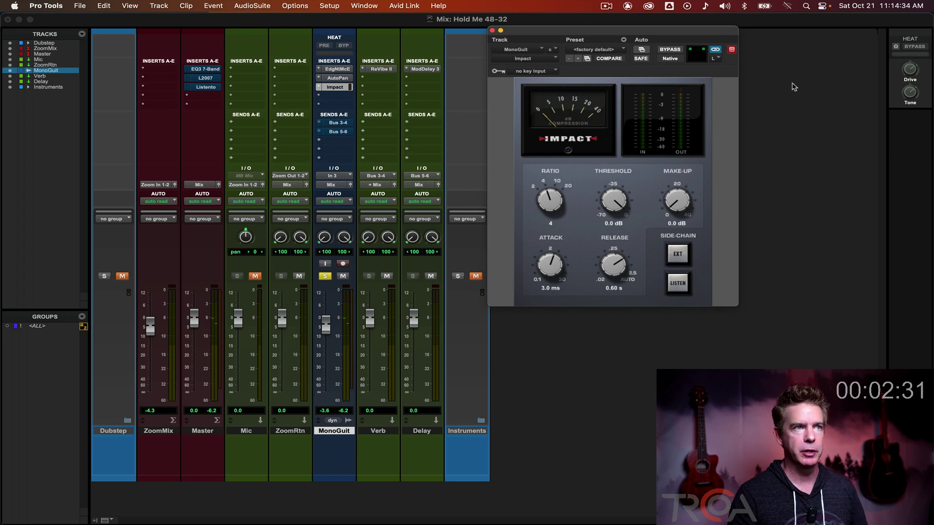
# - Unlink Impact's left and right channels and load the Mono to Stereo L preset on the left channel
pyautogui.click(716, 50)
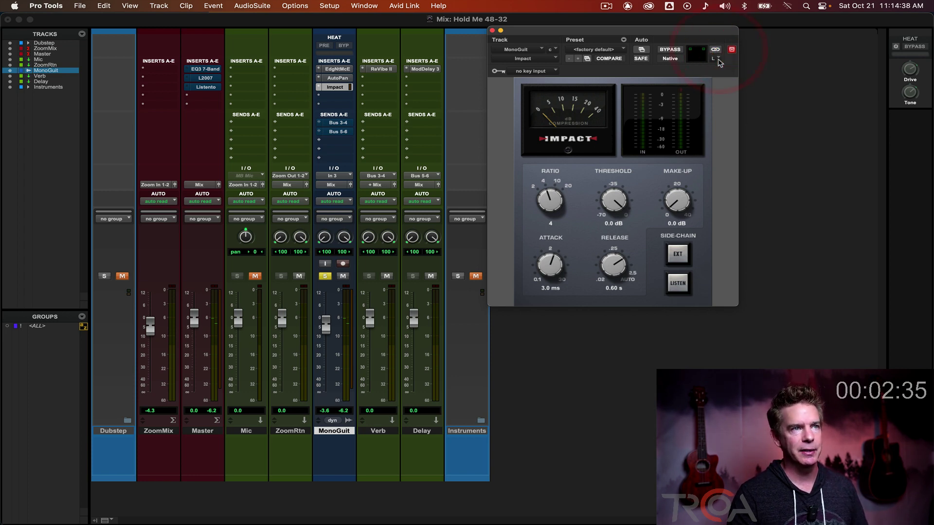
pyautogui.click(624, 51)
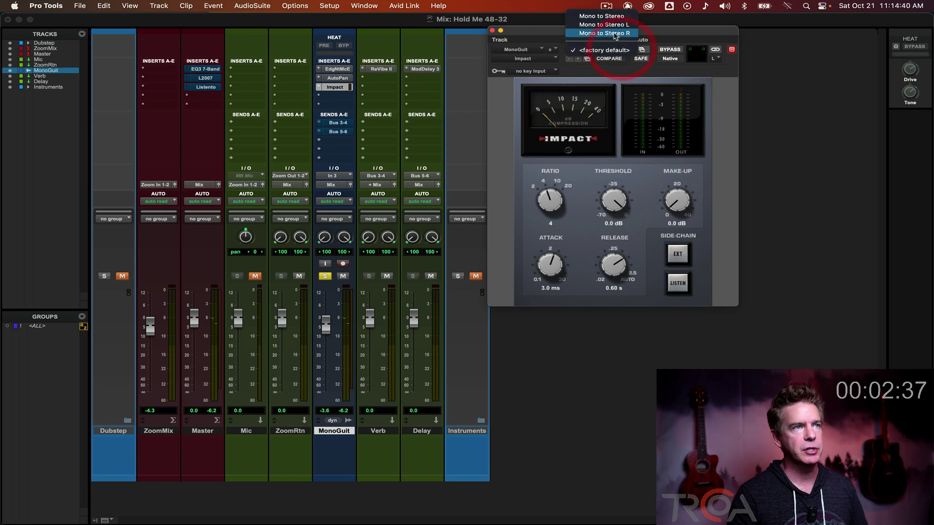
pyautogui.click(614, 26)
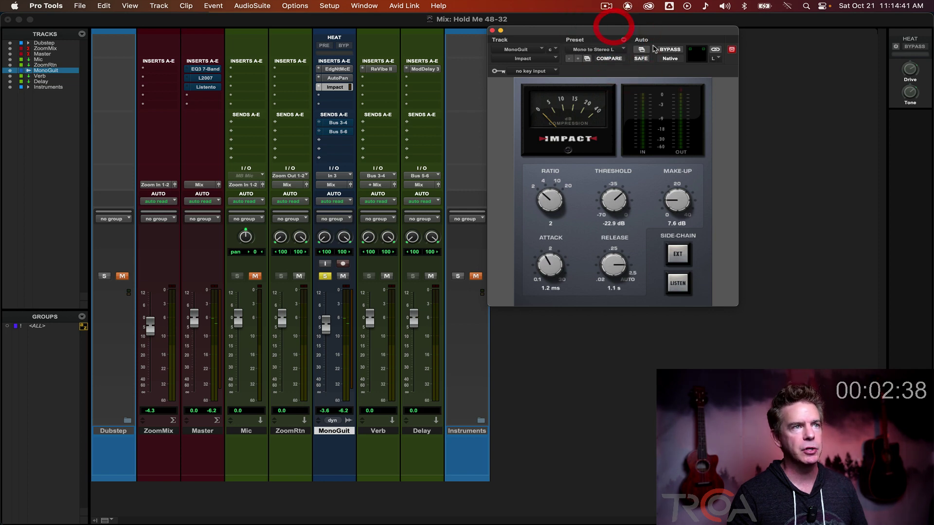
# - Load the Mono to Stereo R preset on Impact's right channel, and audition the guitar before closing the plug-in
pyautogui.click(719, 59)
pyautogui.click(720, 73)
pyautogui.click(609, 50)
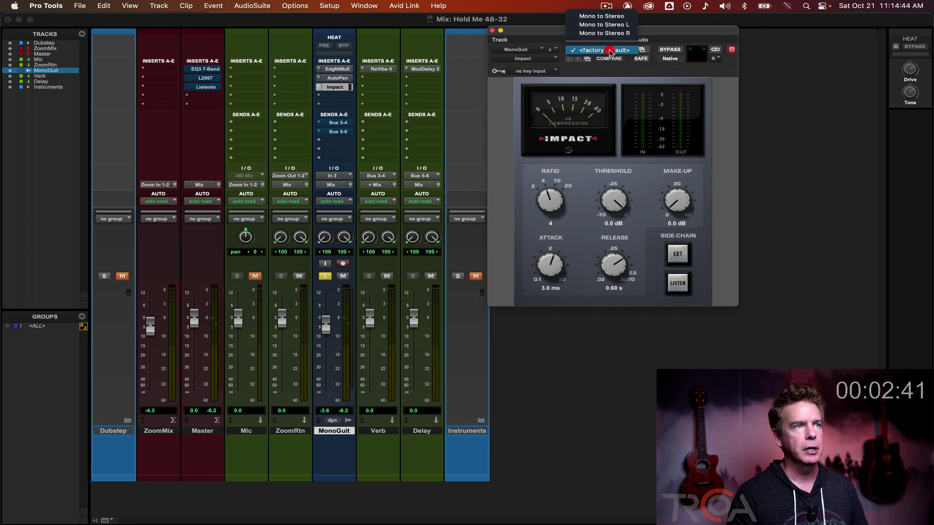
pyautogui.click(612, 33)
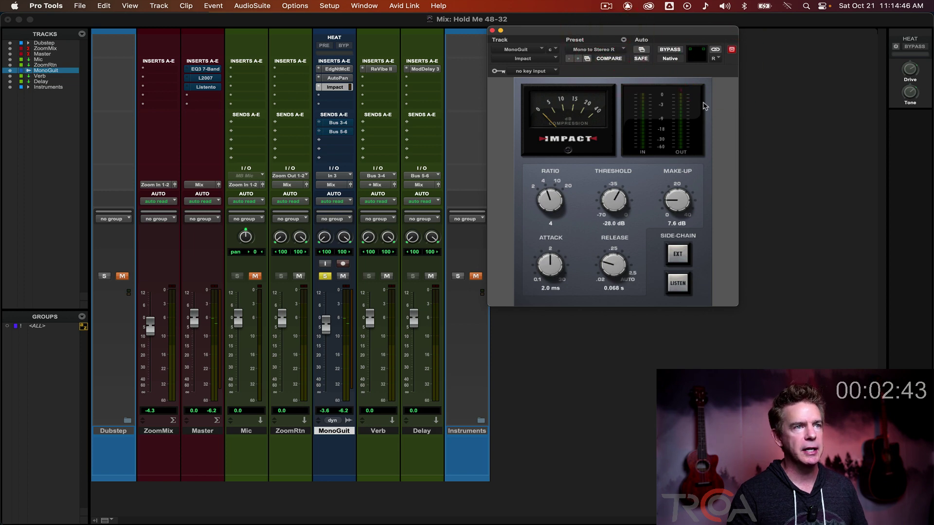
pyautogui.click(715, 59)
pyautogui.click(715, 50)
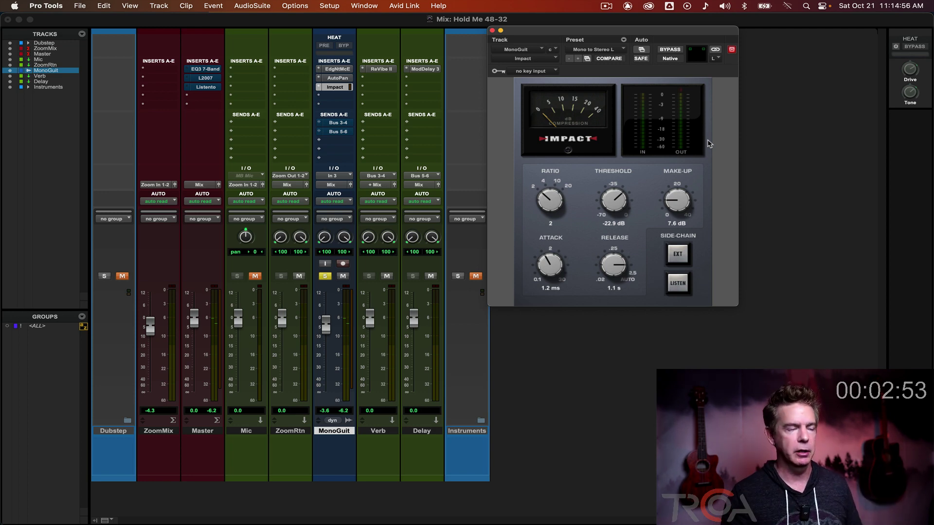
pyautogui.press('space')
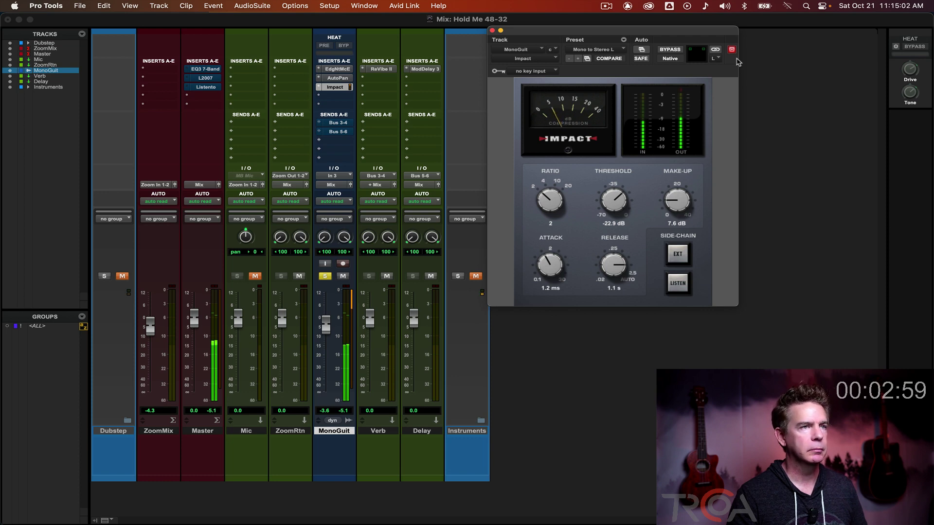
pyautogui.click(492, 30)
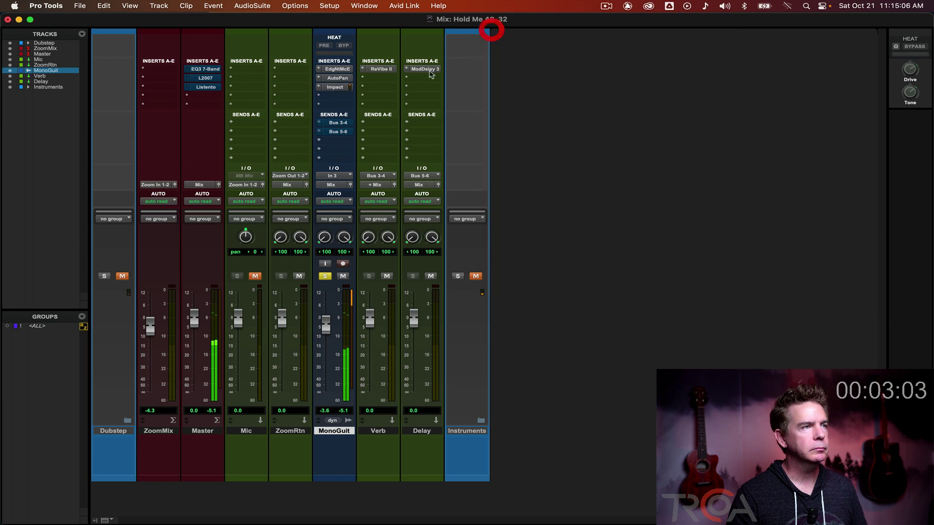
# - Insert the multichannel AIR Stereo Width (stereo) plug-in in the fourth insert slot of the MonoGuit track
pyautogui.click(318, 97)
pyautogui.moveTo(365, 96)
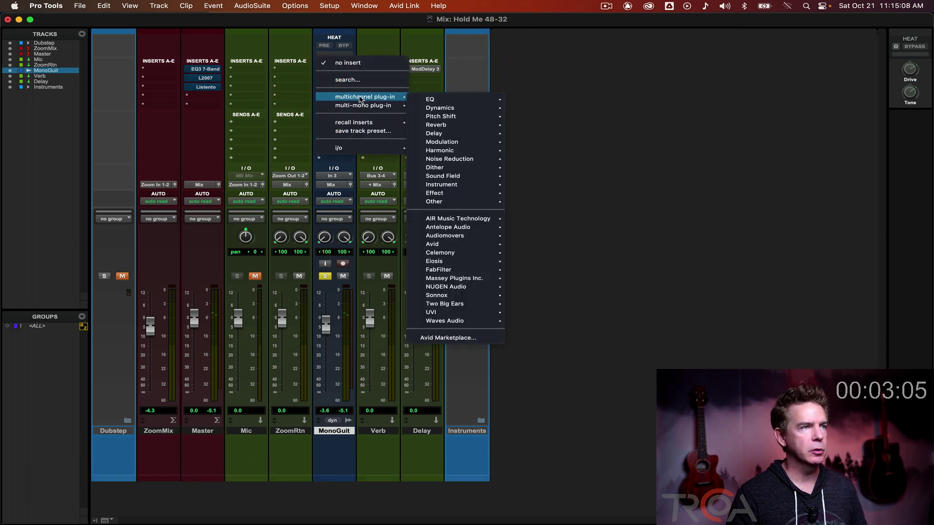
pyautogui.moveTo(445, 188)
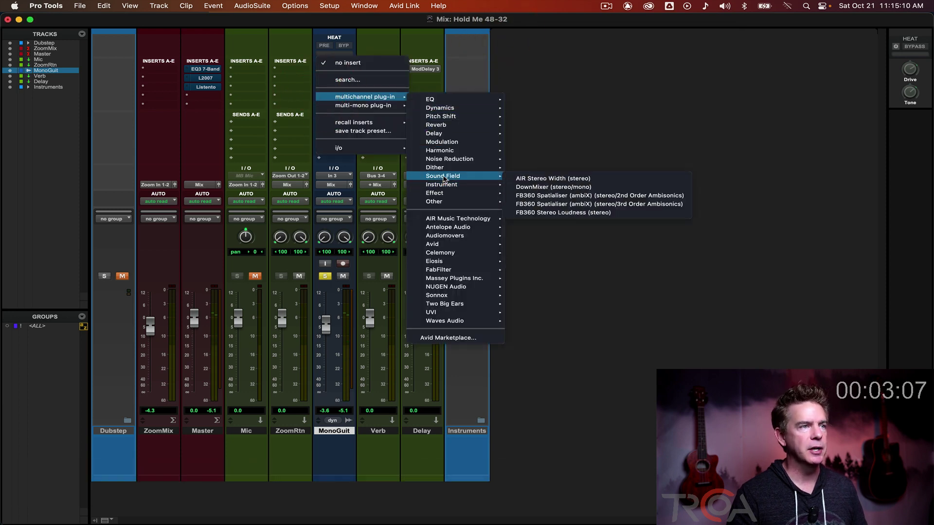
pyautogui.click(535, 180)
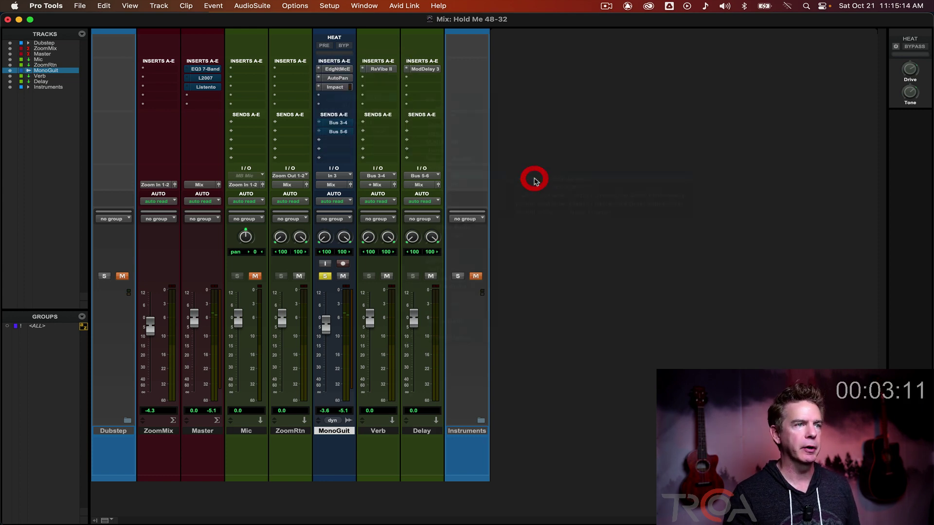
# - Load the Mono to Stereo preset in AIR Stereo Width and play back the guitar with it
pyautogui.click(614, 50)
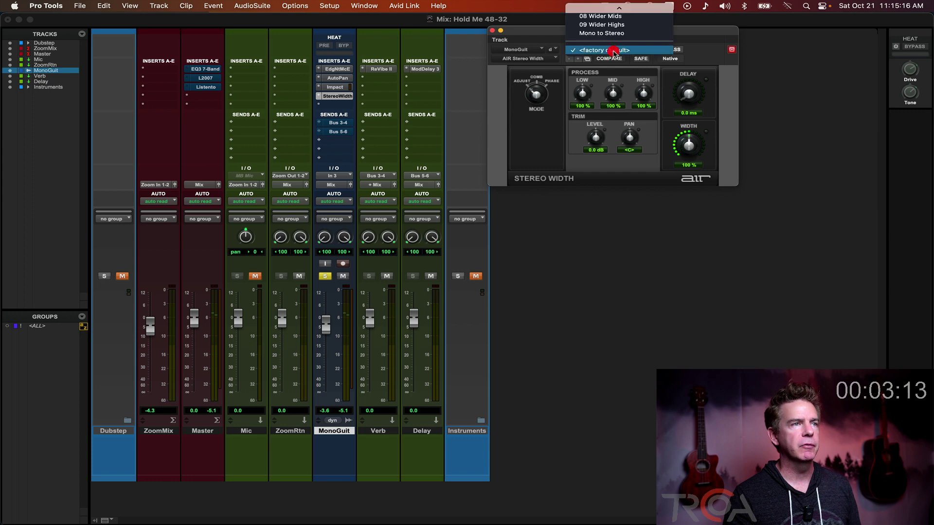
pyautogui.click(591, 33)
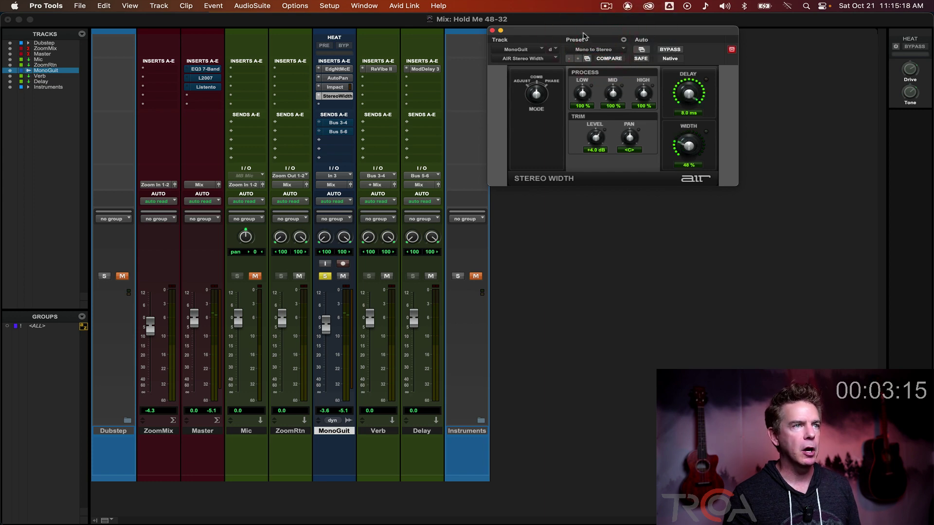
pyautogui.moveTo(588, 32); pyautogui.dragTo(594, 96)
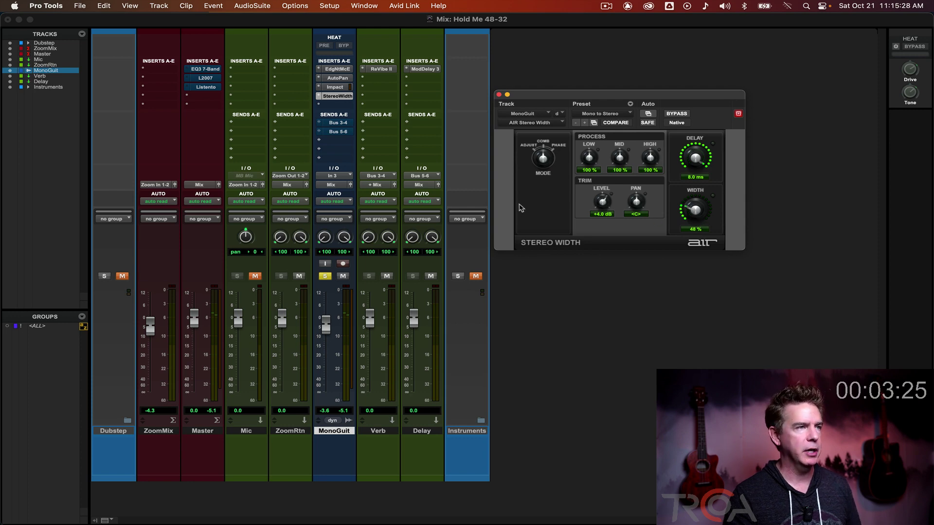
pyautogui.press('space')
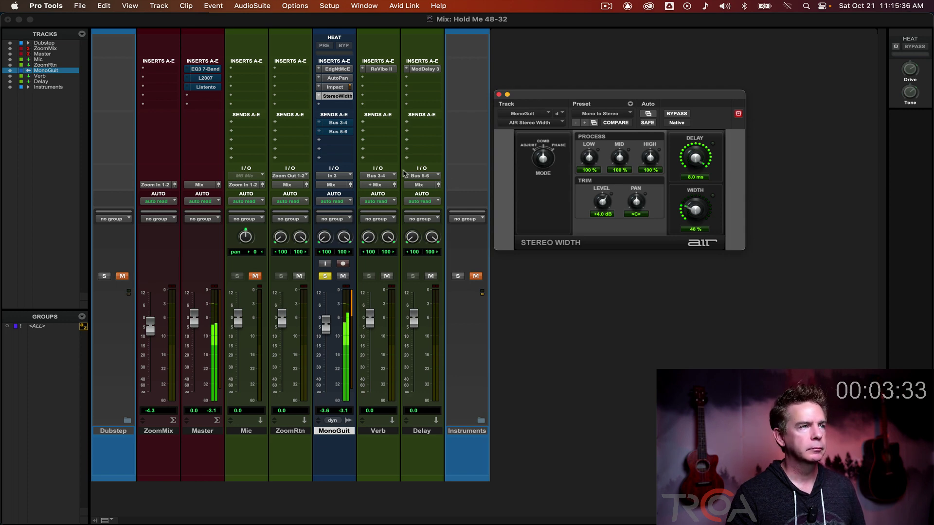
# - Open ReVibe II on the Verb track, reposition its window beside the mixer, and unmute MonoGuit's Bus 3-4 send to hear the reverb
pyautogui.click(380, 69)
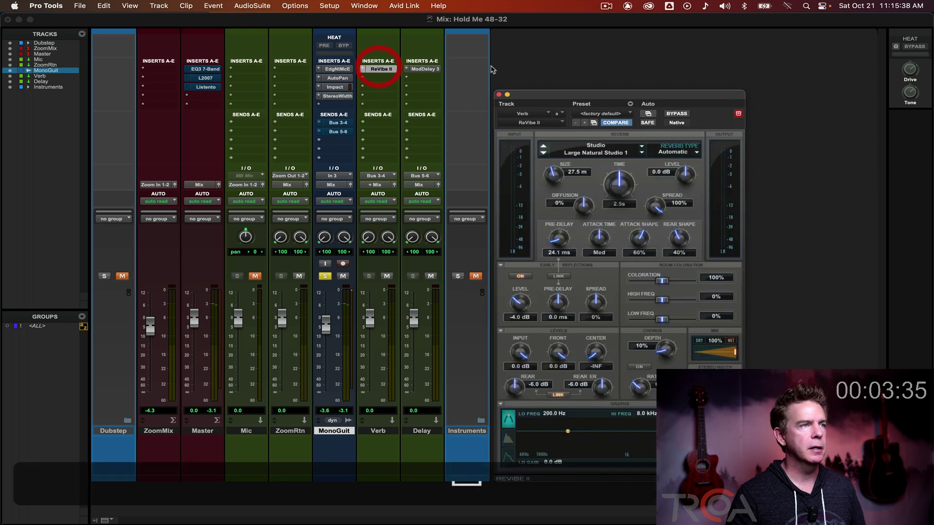
pyautogui.moveTo(568, 95); pyautogui.dragTo(610, 30)
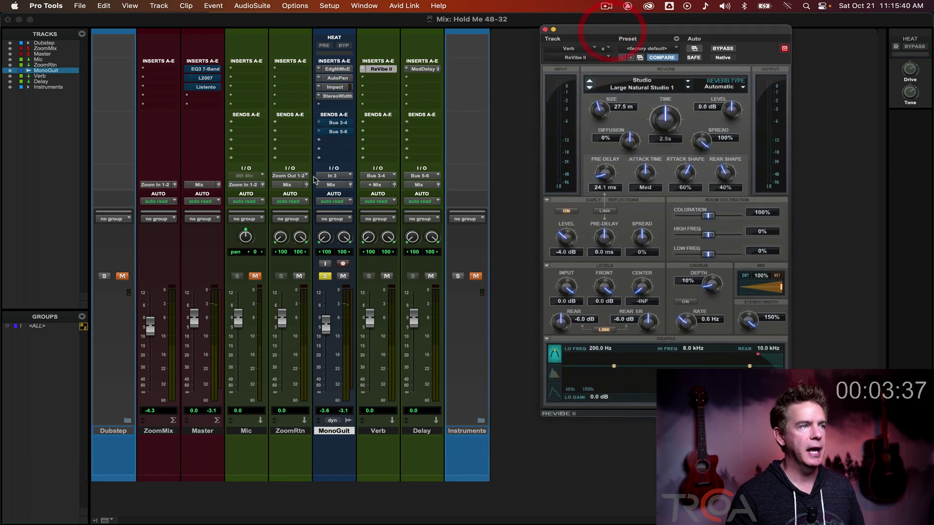
pyautogui.keyDown('super'); pyautogui.click(338, 123); pyautogui.keyUp('super')
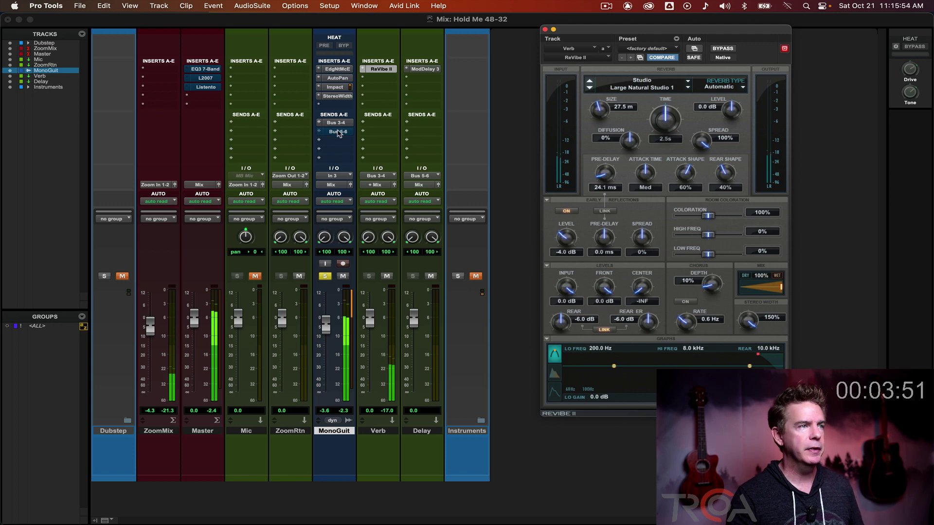
# - Unmute MonoGuit's Bus 5-6 send to add the delay, and open the Delay track's ModDelay 3 plug-in, repositioning its window
pyautogui.keyDown('super'); pyautogui.click(338, 131); pyautogui.keyUp('super')
pyautogui.keyDown('super'); pyautogui.click(421, 69); pyautogui.keyUp('super')
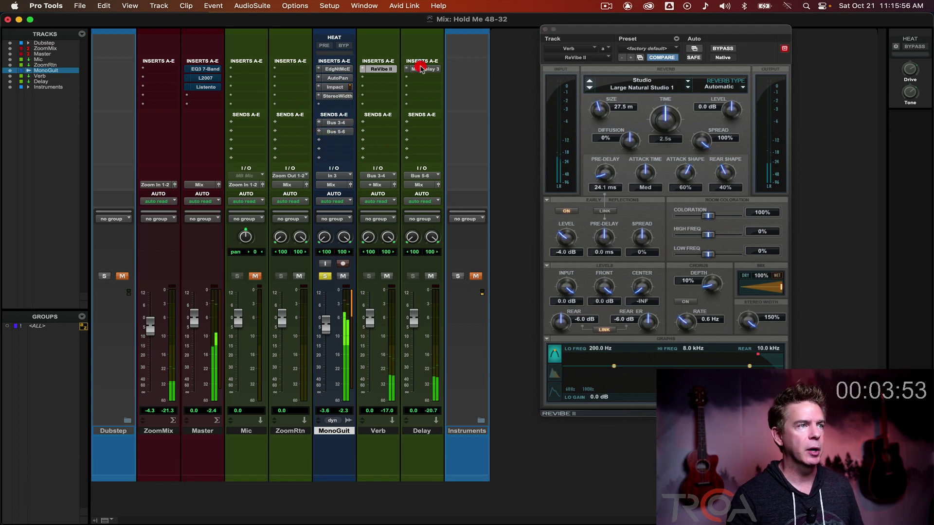
pyautogui.moveTo(617, 29); pyautogui.dragTo(516, 48)
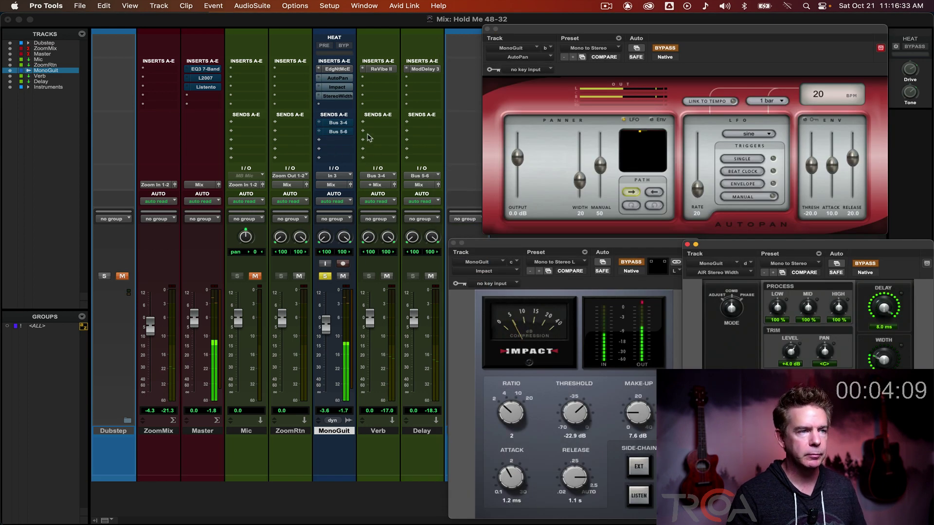
# - Take AutoPan, Impact and StereoWidth on the MonoGuit track out of bypass one after another during playback
pyautogui.keyDown('super'); pyautogui.click(337, 78); pyautogui.keyUp('super')
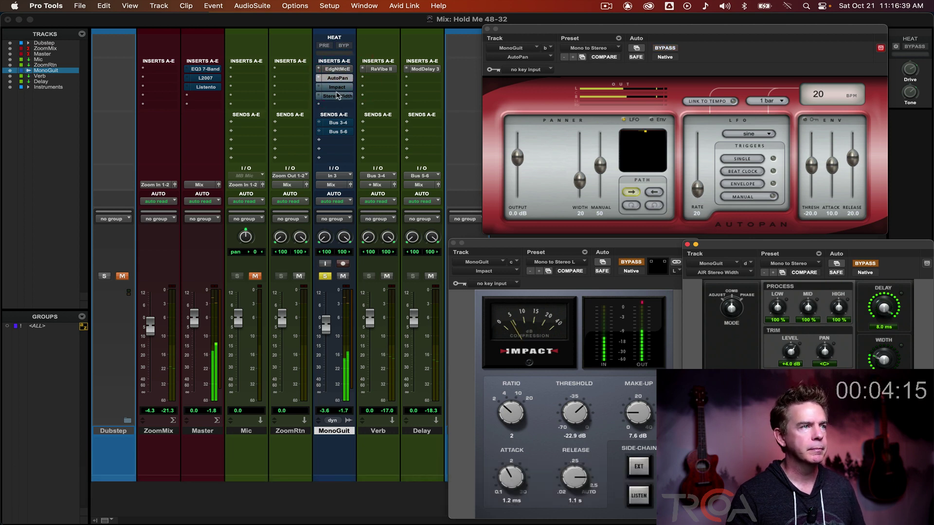
pyautogui.press('super')
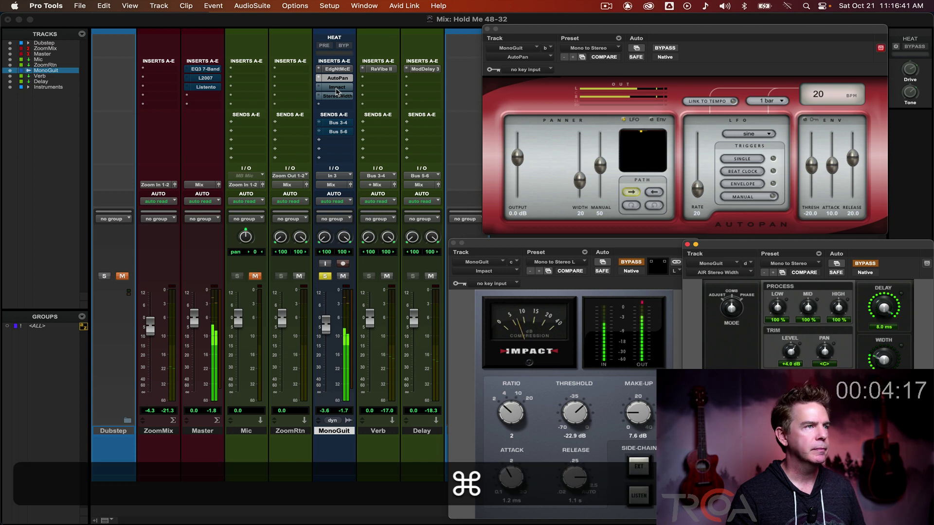
pyautogui.keyDown('super'); pyautogui.click(337, 87); pyautogui.keyUp('super')
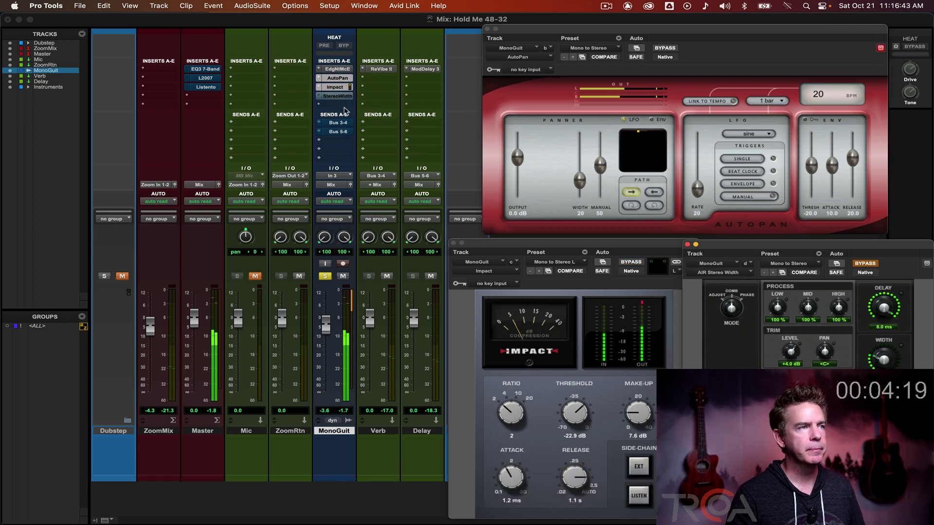
pyautogui.keyDown('super'); pyautogui.click(337, 96); pyautogui.keyUp('super')
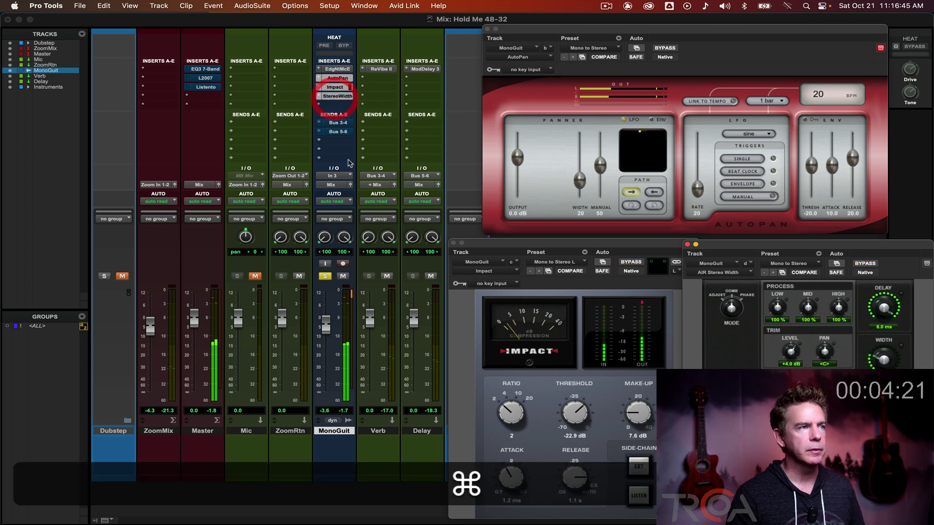
# - Unmute the Bus 3-4 and Bus 5-6 sends on the MonoGuit track to bring in its reverb and delay again
pyautogui.press('super')
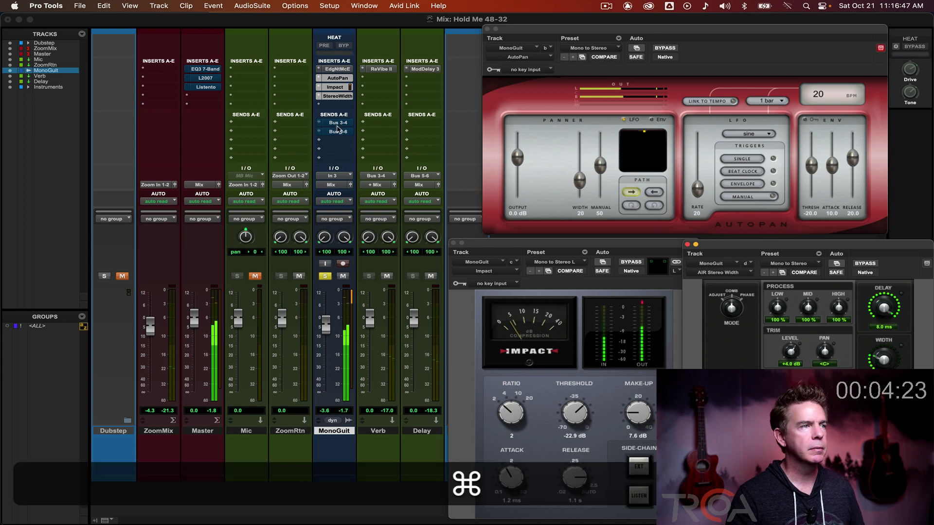
pyautogui.keyDown('super'); pyautogui.click(336, 125); pyautogui.keyUp('super')
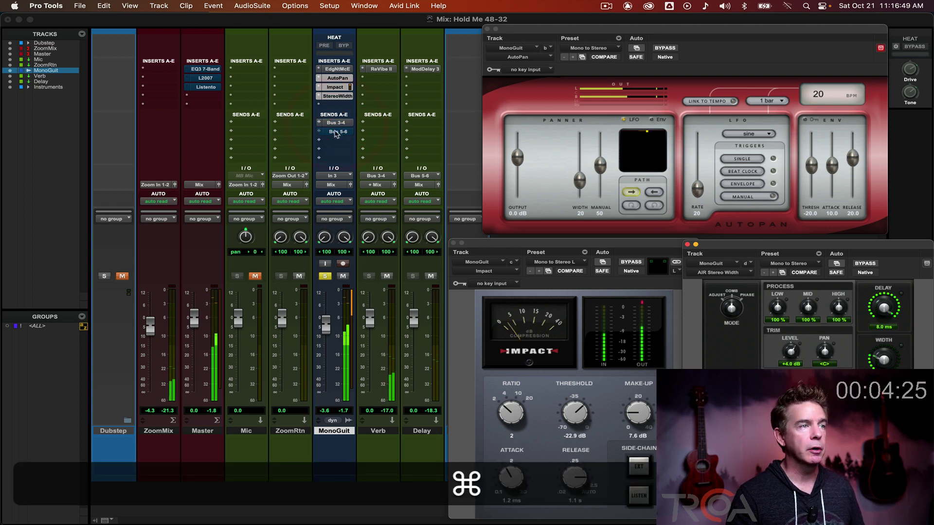
pyautogui.keyDown('super'); pyautogui.click(335, 132); pyautogui.keyUp('super')
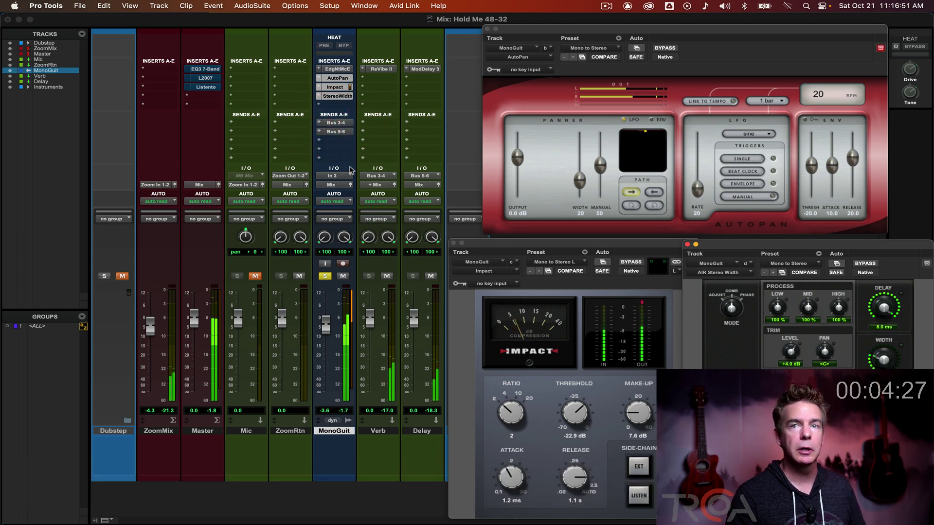